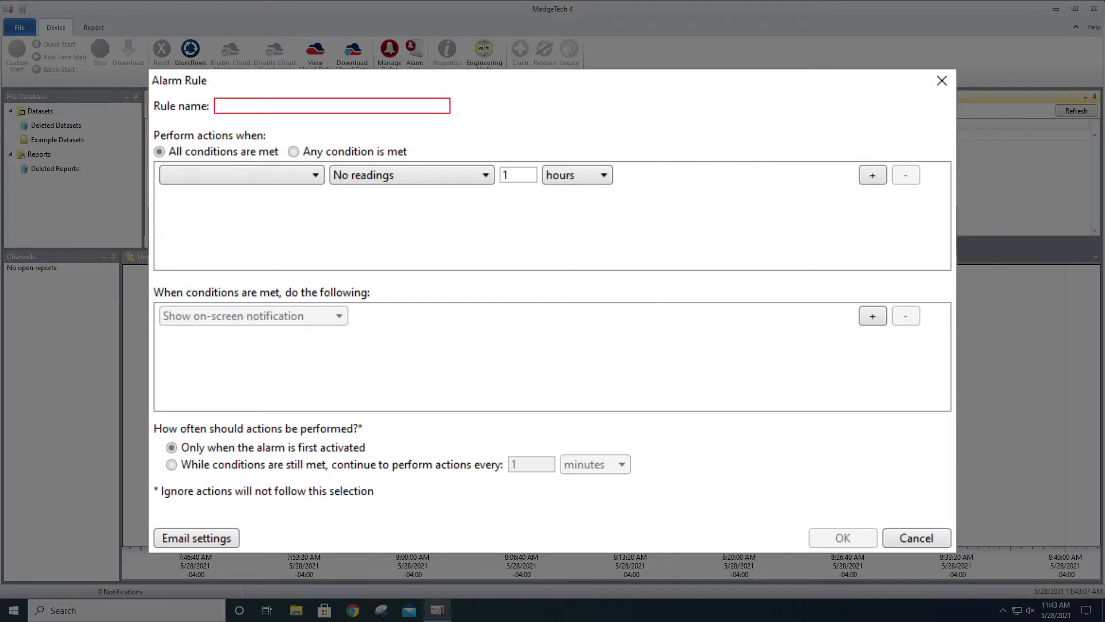
# Name the alarm rule High Threshold Breach and choose RFRHTemp2000A as the device model for its first condition
pyautogui.write('High Threshold Breach')
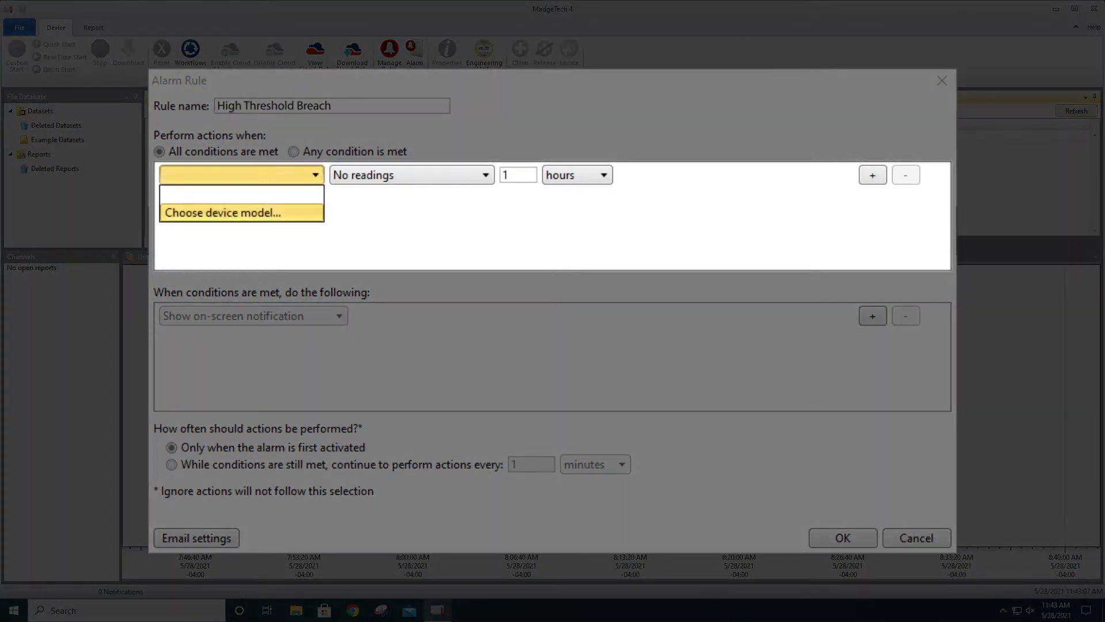
pyautogui.click(242, 212)
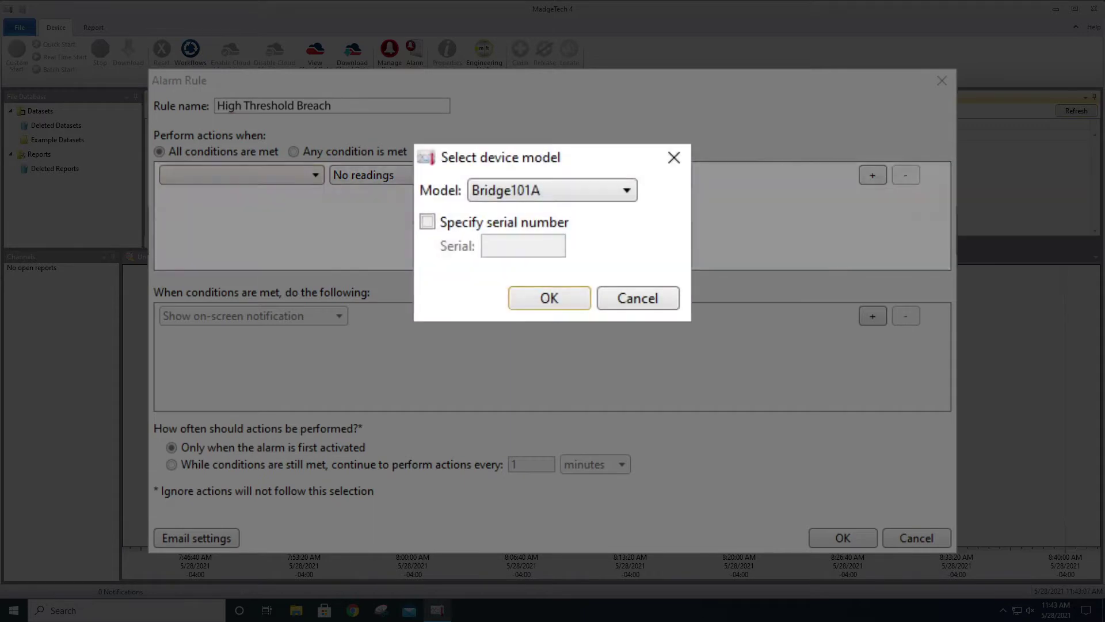
pyautogui.click(551, 190)
pyautogui.scroll(-20, 543, 406)
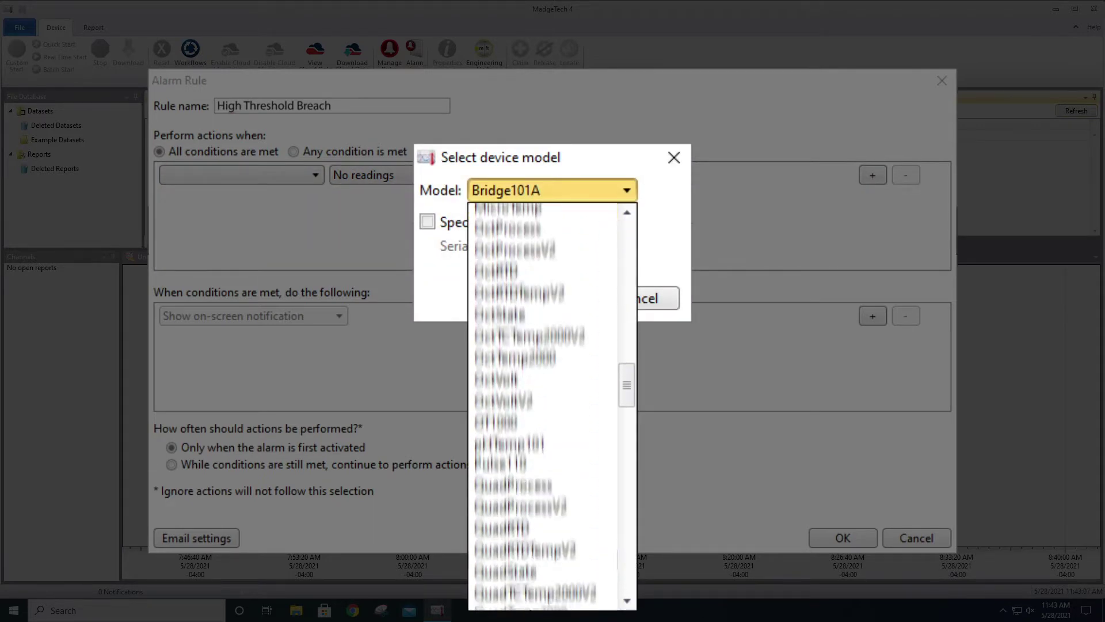
pyautogui.press('Return')
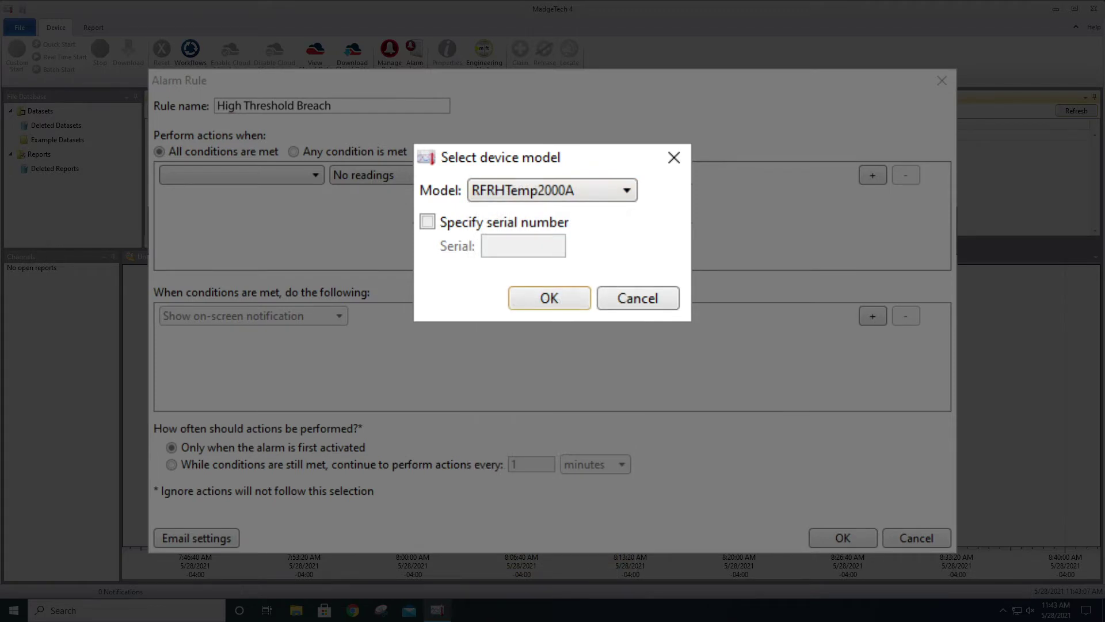
pyautogui.click(428, 221)
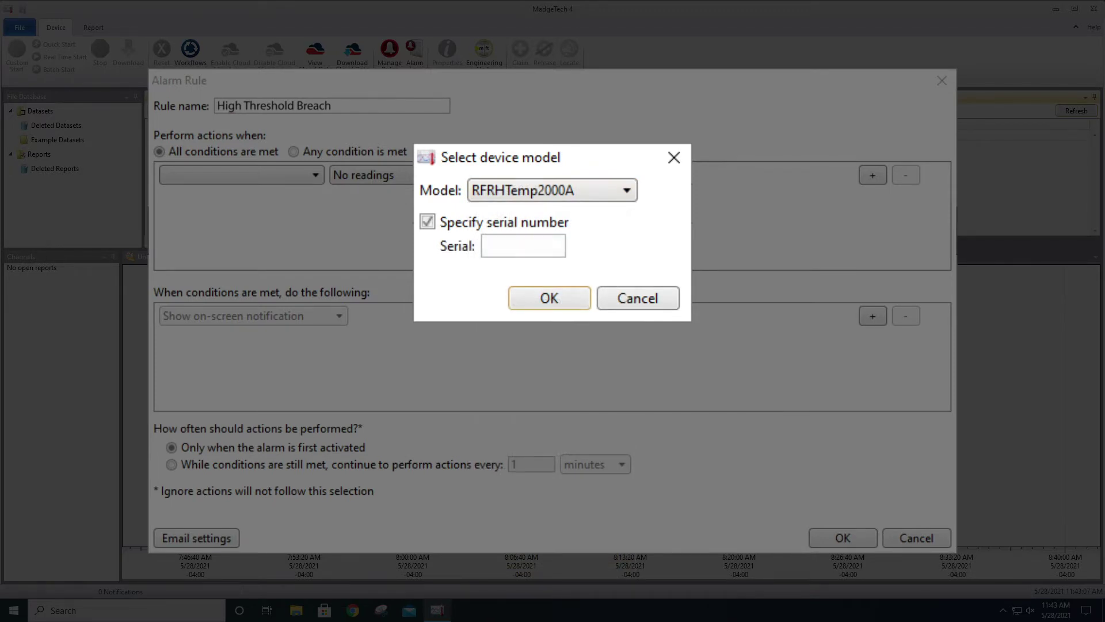
pyautogui.write('R69517')
pyautogui.hotkey('shift', 'Tab')
pyautogui.press('space')
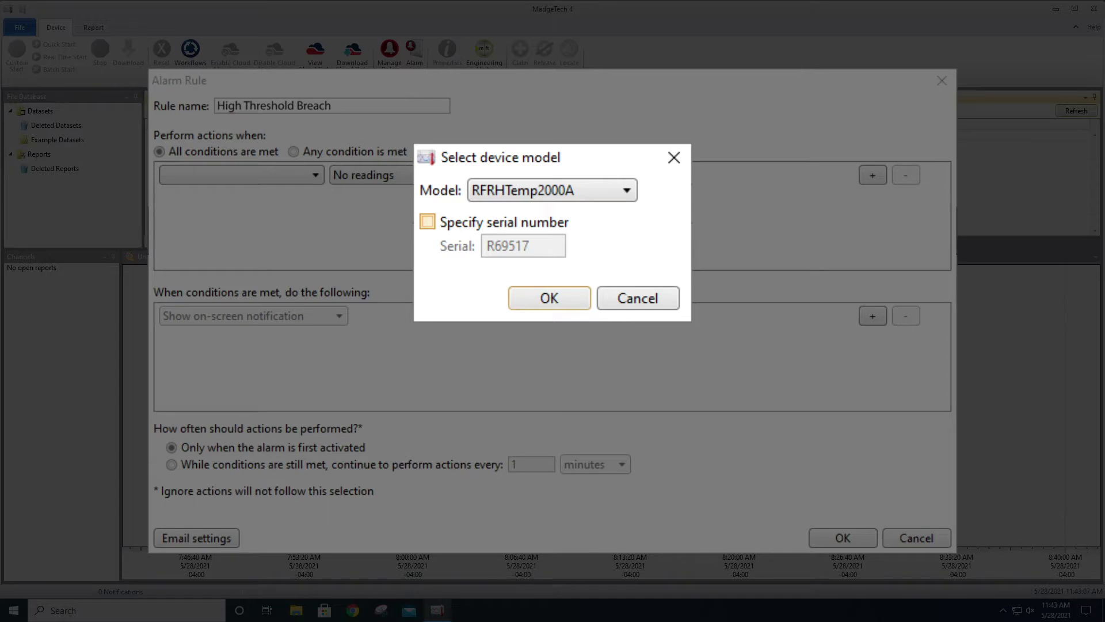
# Confirm the device model without a serial number and set its condition to Temperature above 80 °F for 1 minute
pyautogui.press('space')
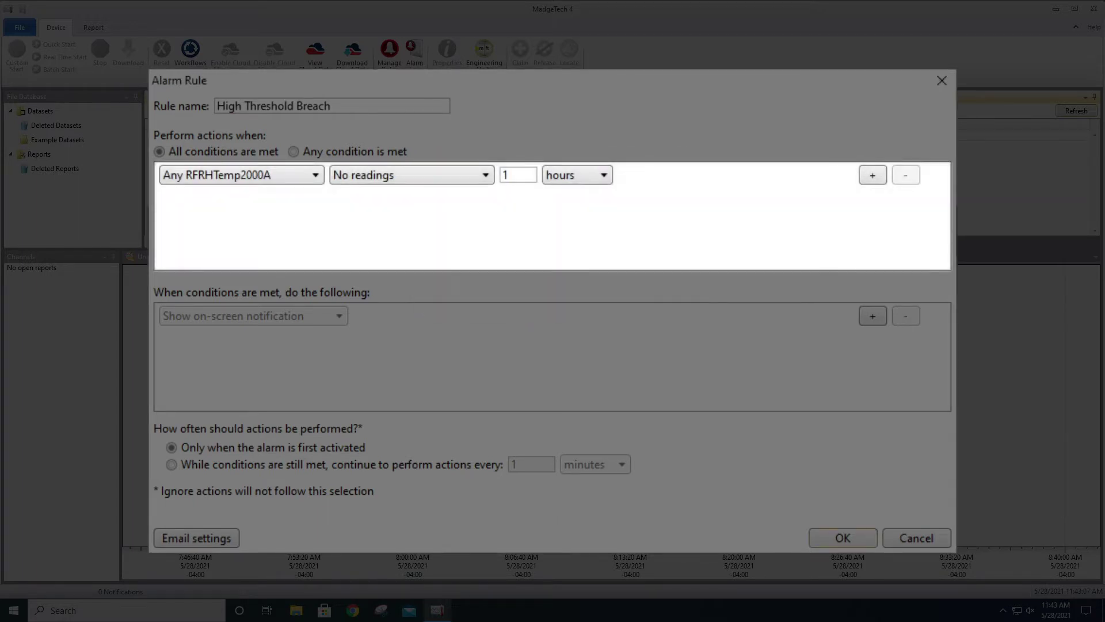
pyautogui.hotkey('alt', 'Down')
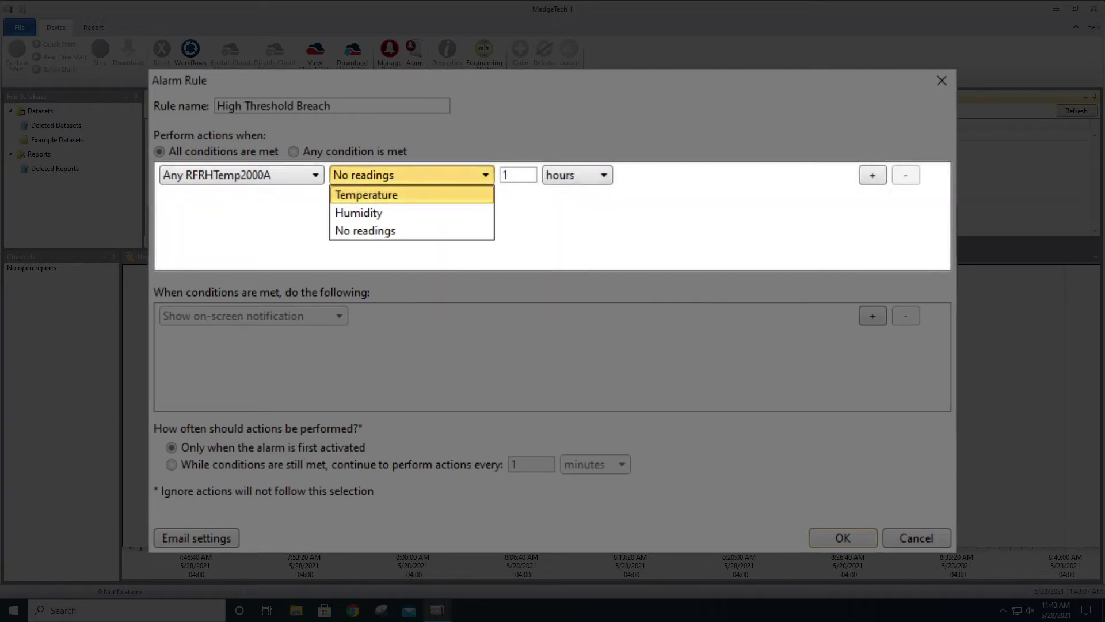
pyautogui.press('Return')
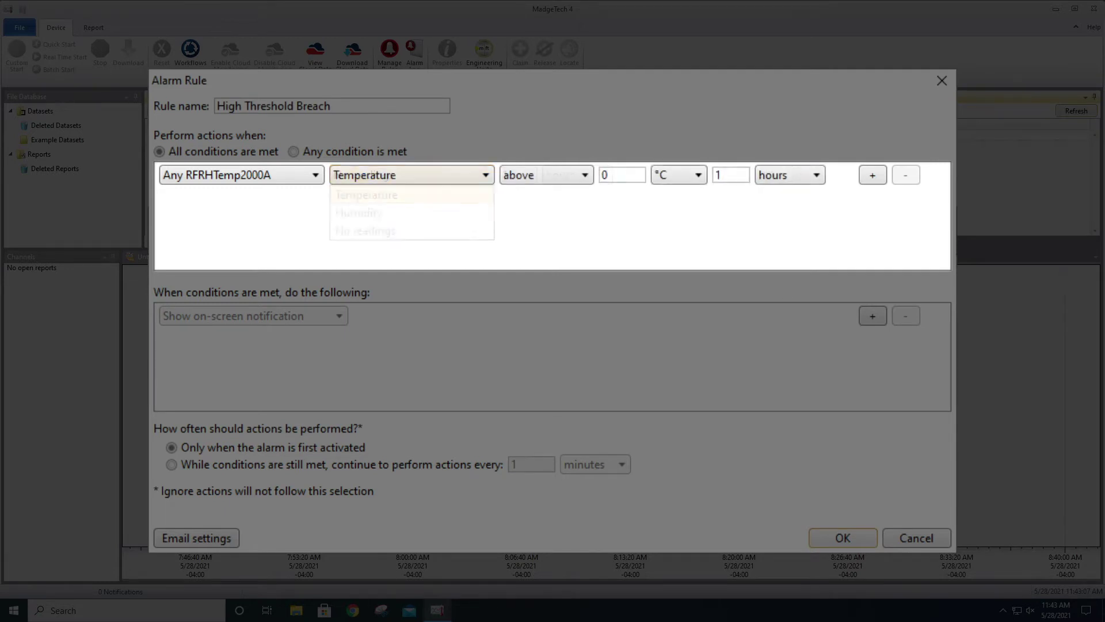
pyautogui.hotkey('alt', 'Down')
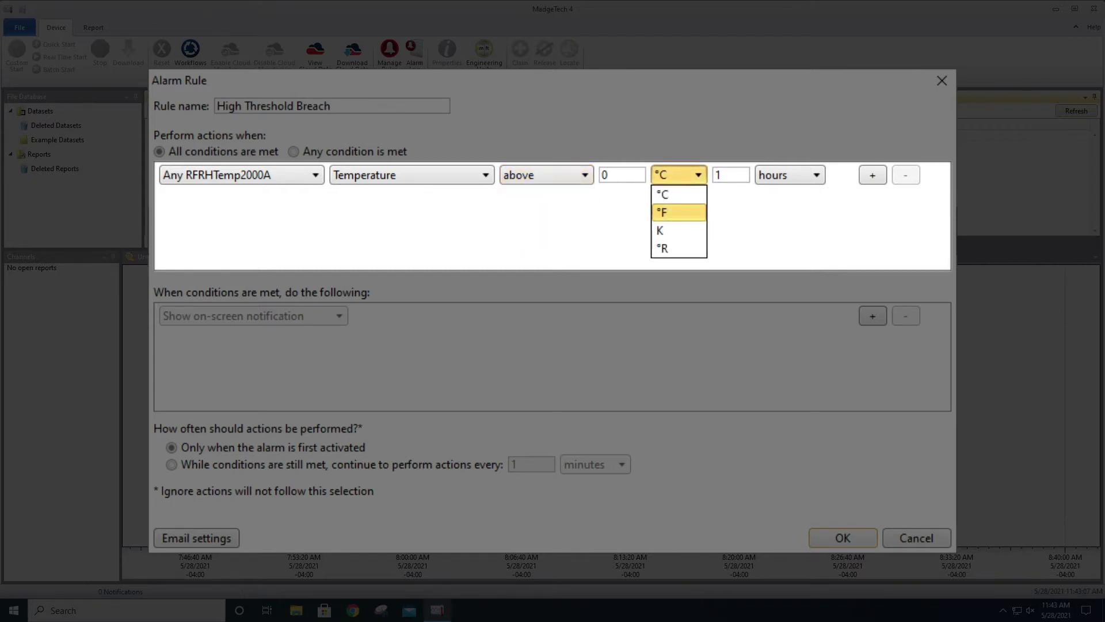
pyautogui.press('Return')
pyautogui.hotkey('shift', 'Tab')
pyautogui.write('80')
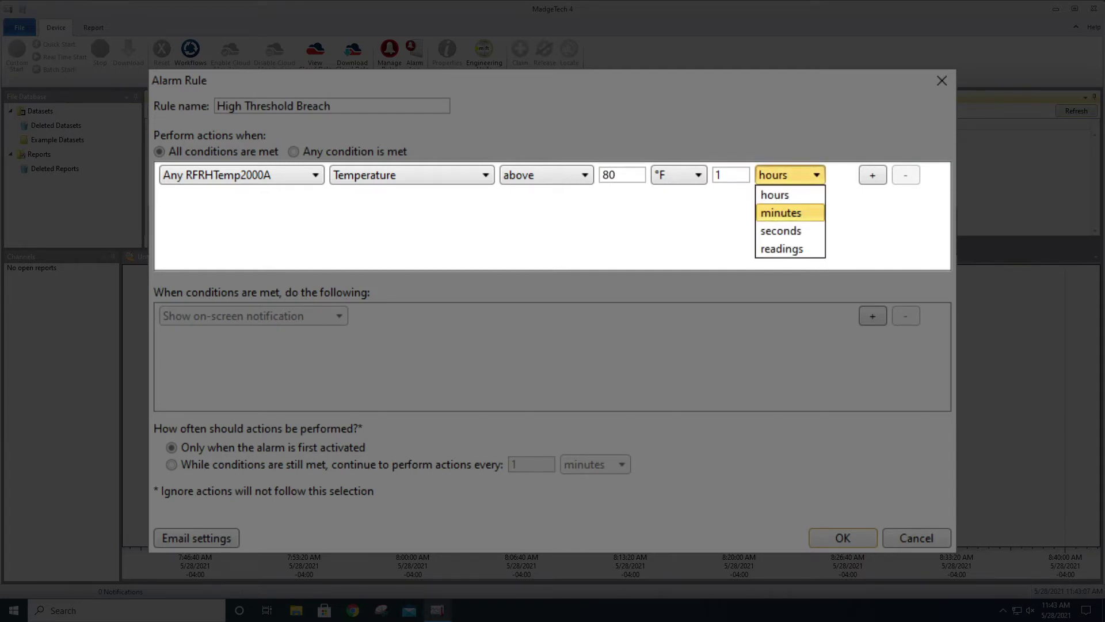
pyautogui.press('Return')
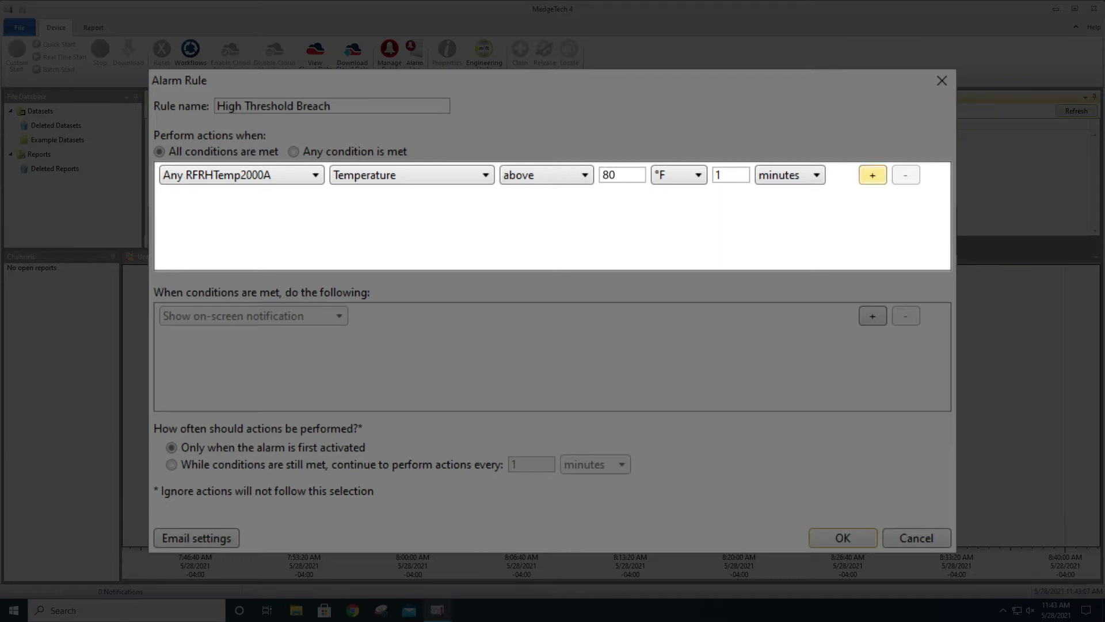
# Add a second condition to the rule for Humidity above 90 % RH
pyautogui.click(873, 175)
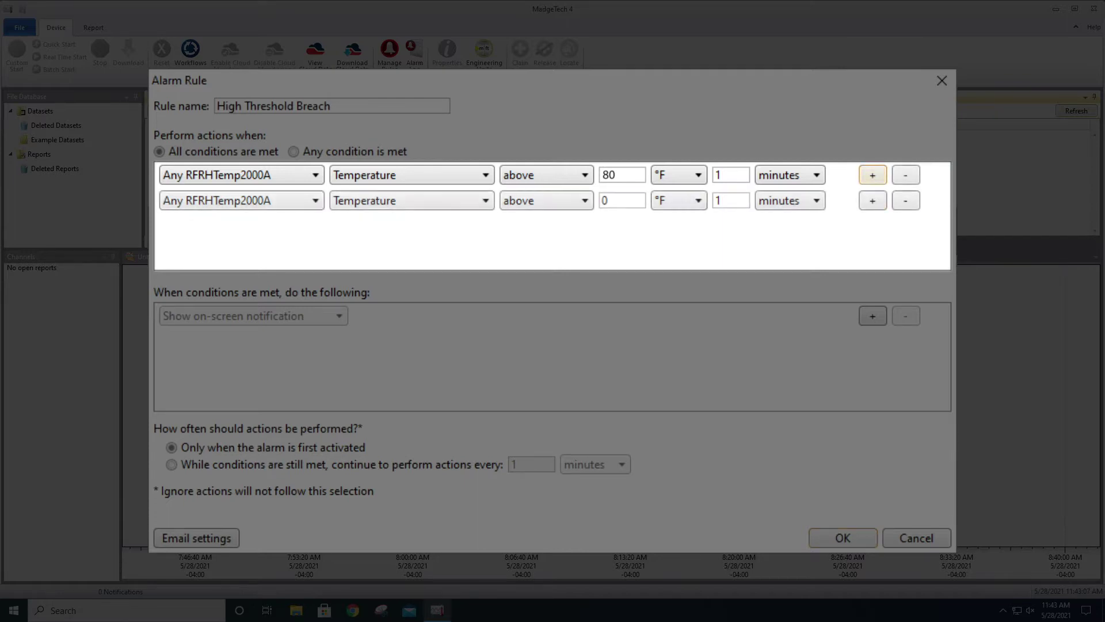
pyautogui.click(412, 200)
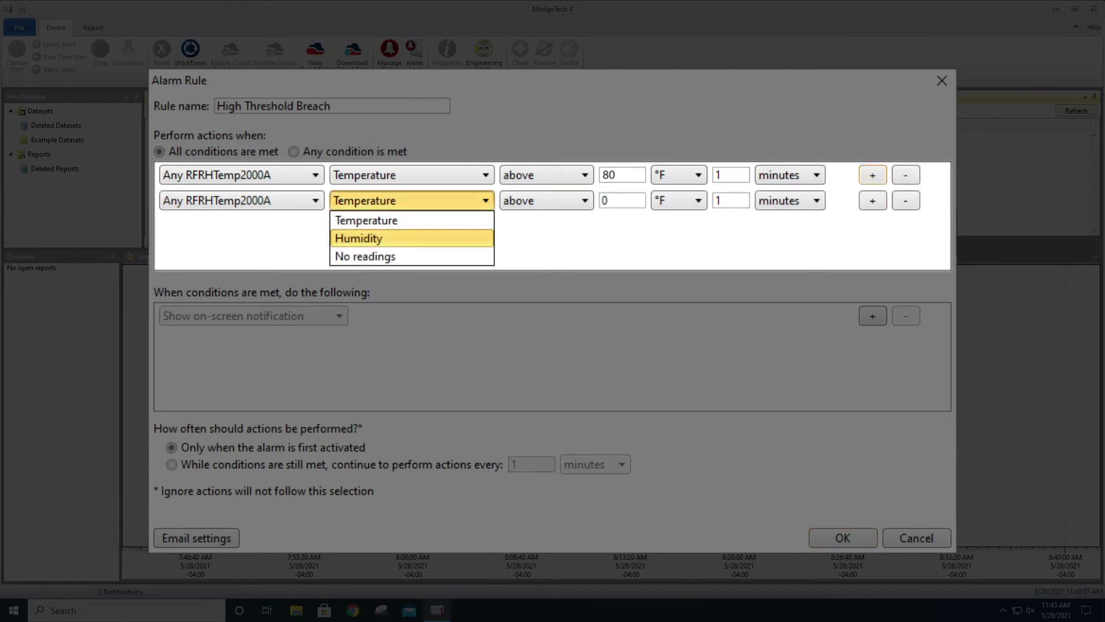
pyautogui.click(411, 238)
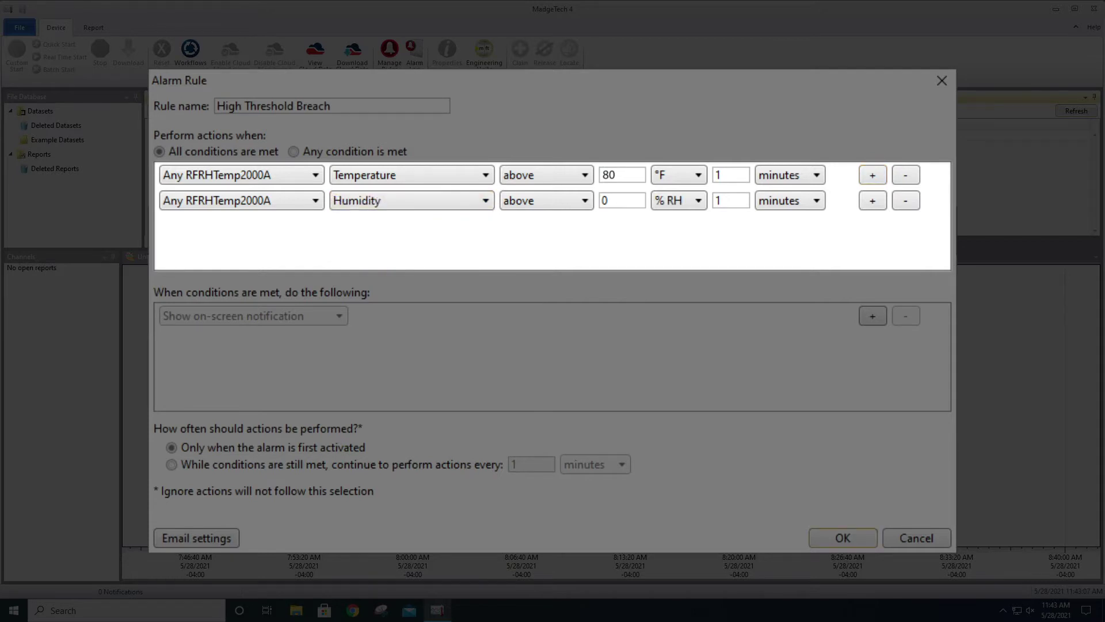
pyautogui.press('BackSpace')
pyautogui.write('90')
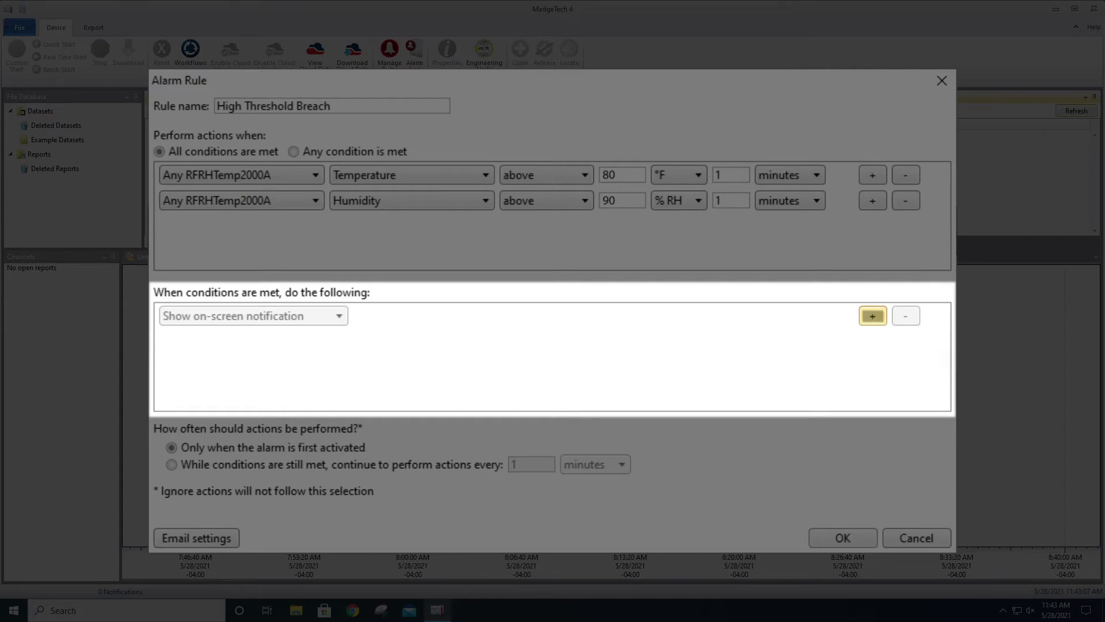
# Add a Send email or text action and create its recipient contact with first name, last name and e-mail address
pyautogui.click(872, 315)
pyautogui.click(253, 342)
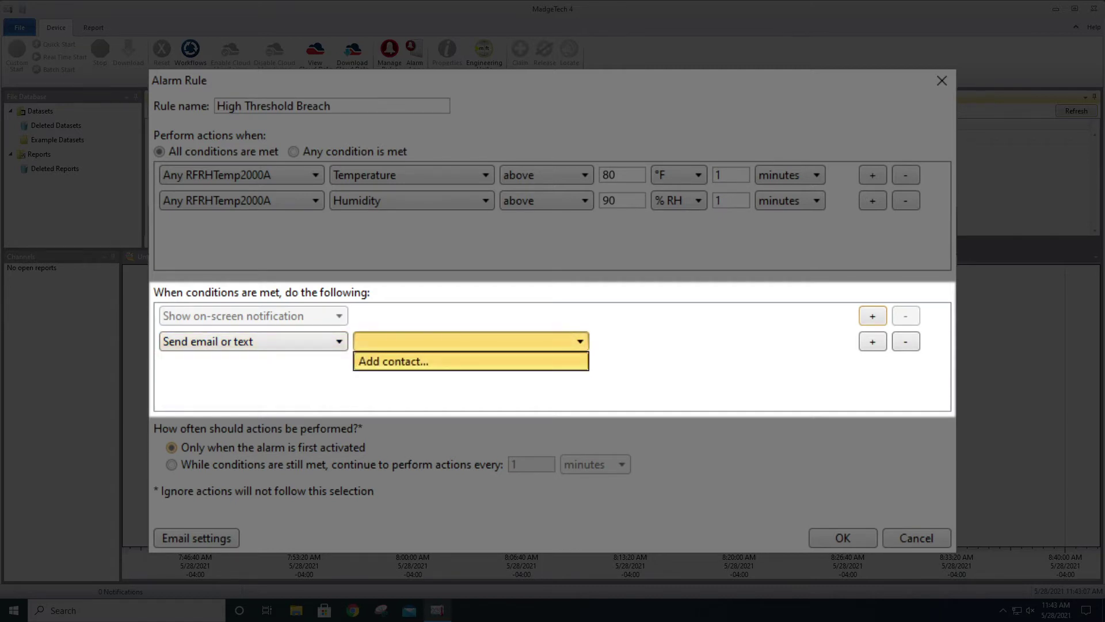
pyautogui.press('Return')
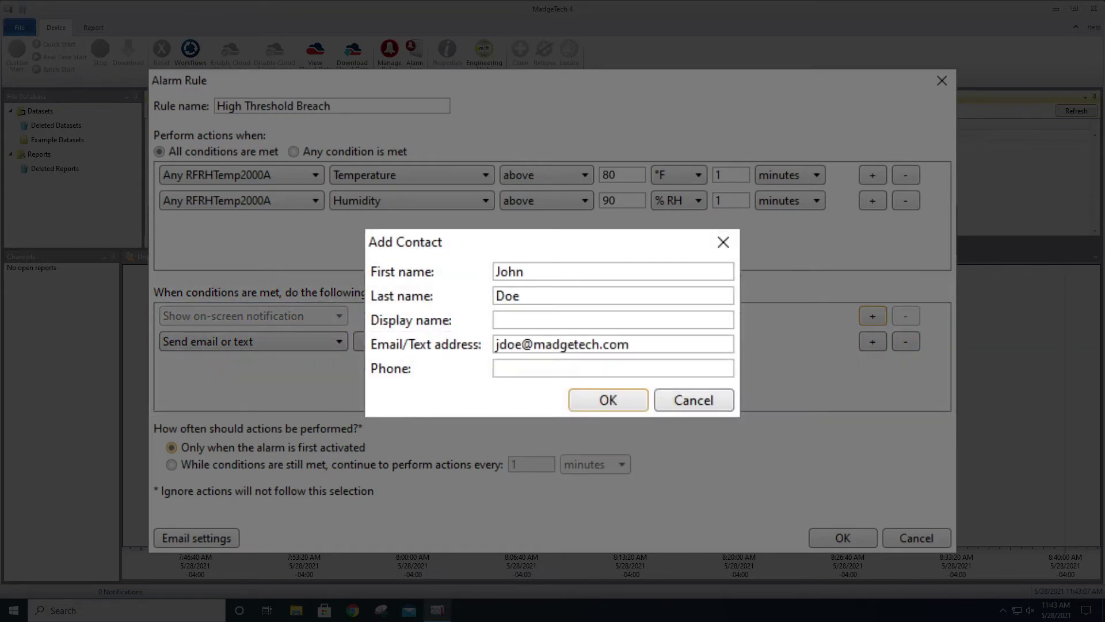
pyautogui.press('Return')
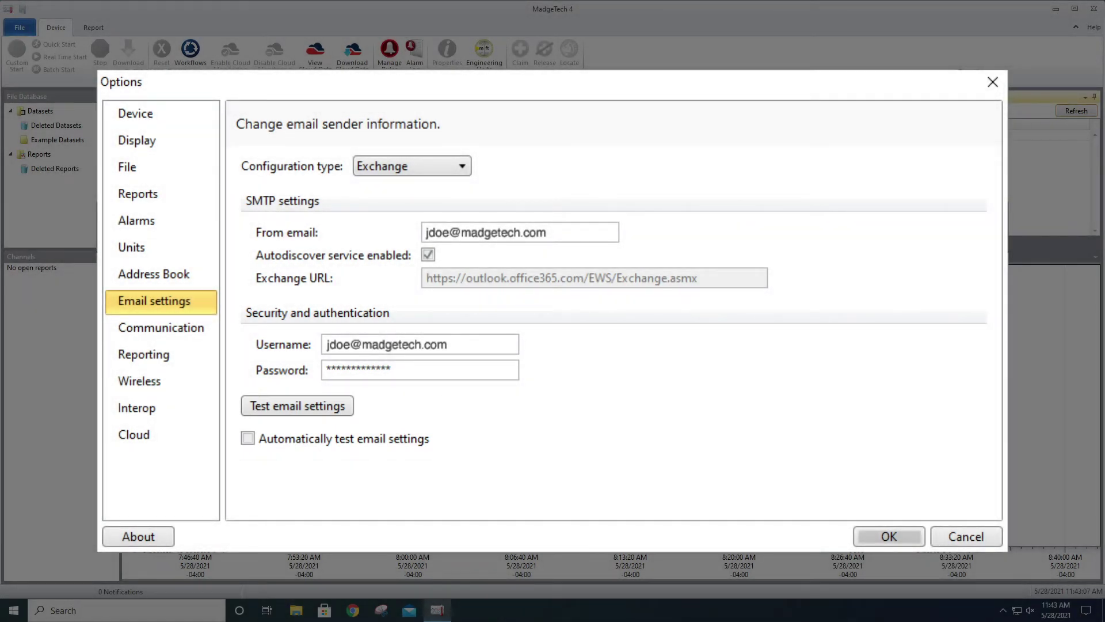
# Accept the Exchange email sender settings and save the High Threshold Breach rule
pyautogui.click(889, 536)
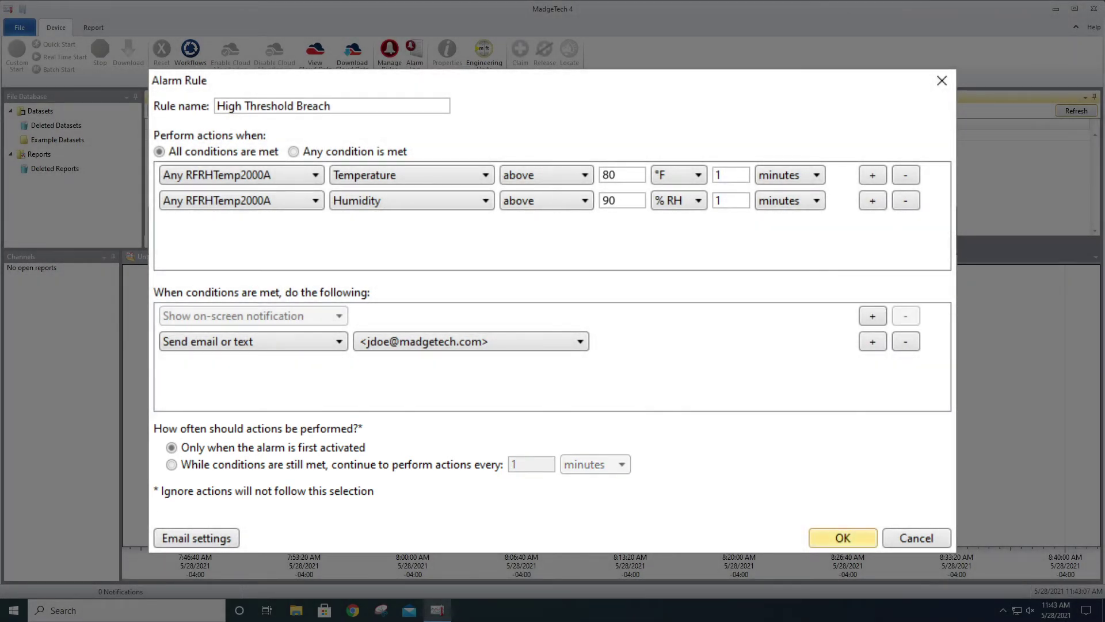
pyautogui.click(843, 538)
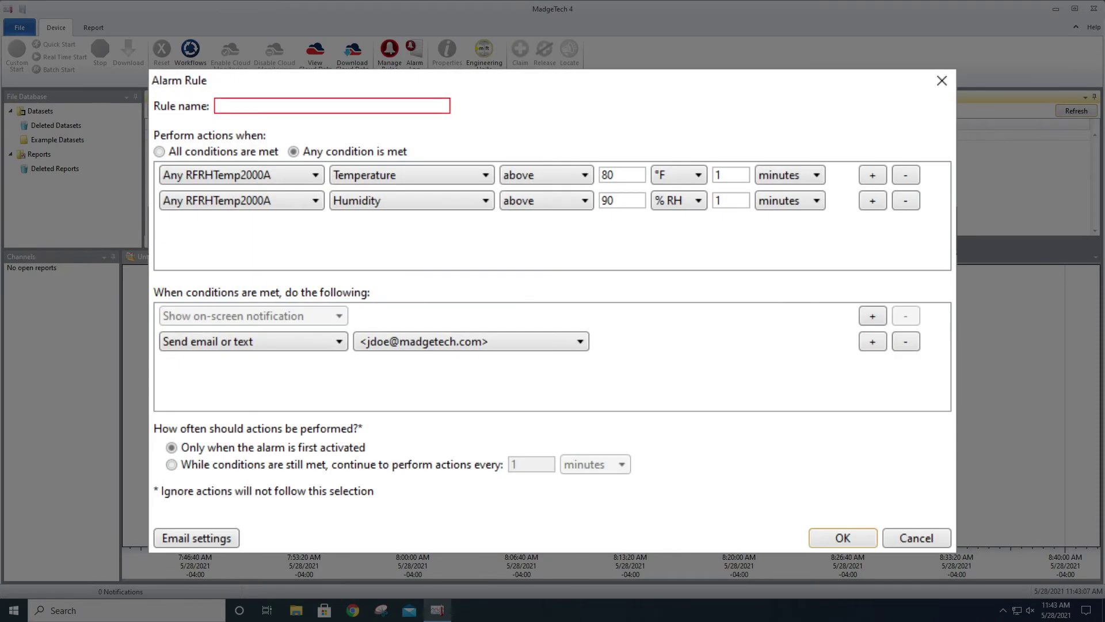
# Name the new alarm rule No Readings, set its condition to No readings, and save it
pyautogui.write('No Readings')
pyautogui.hotkey('alt', 'Down')
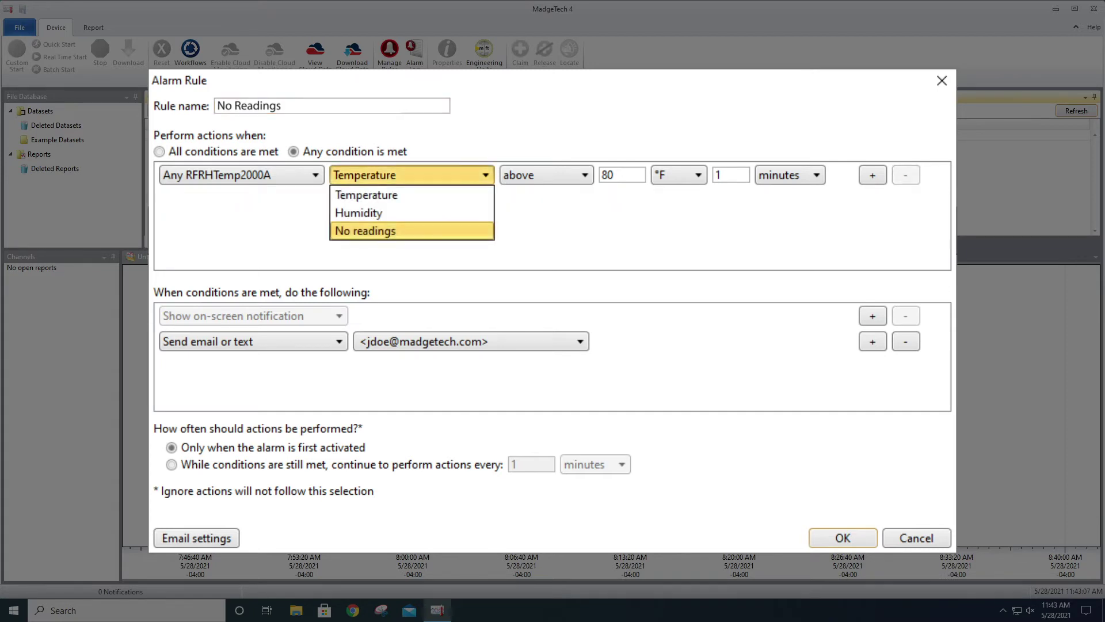
pyautogui.press('Return')
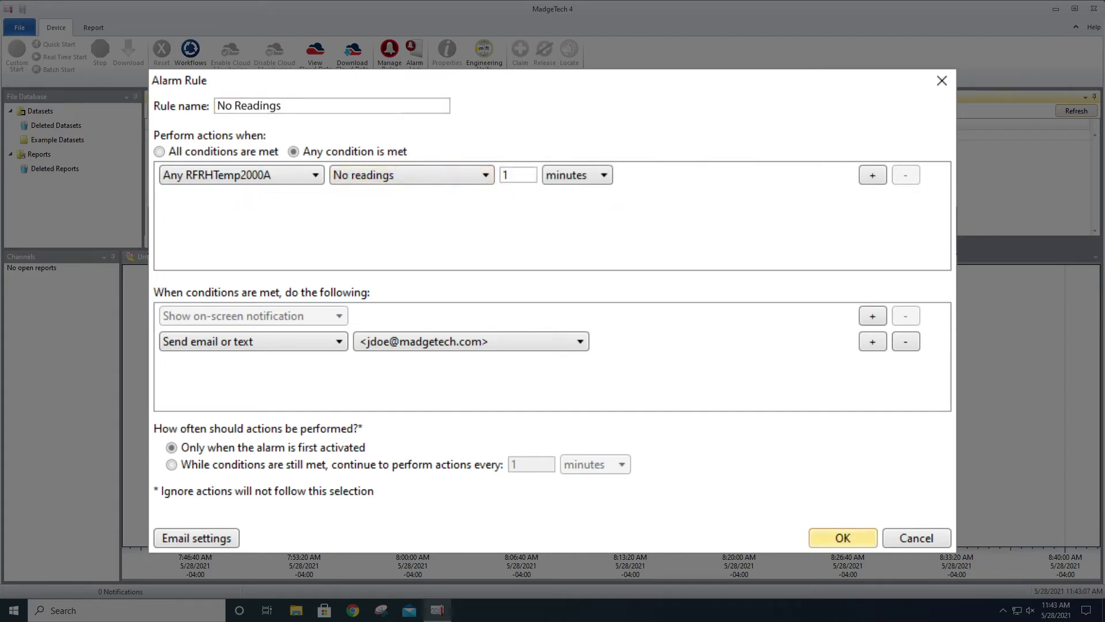
pyautogui.press('Return')
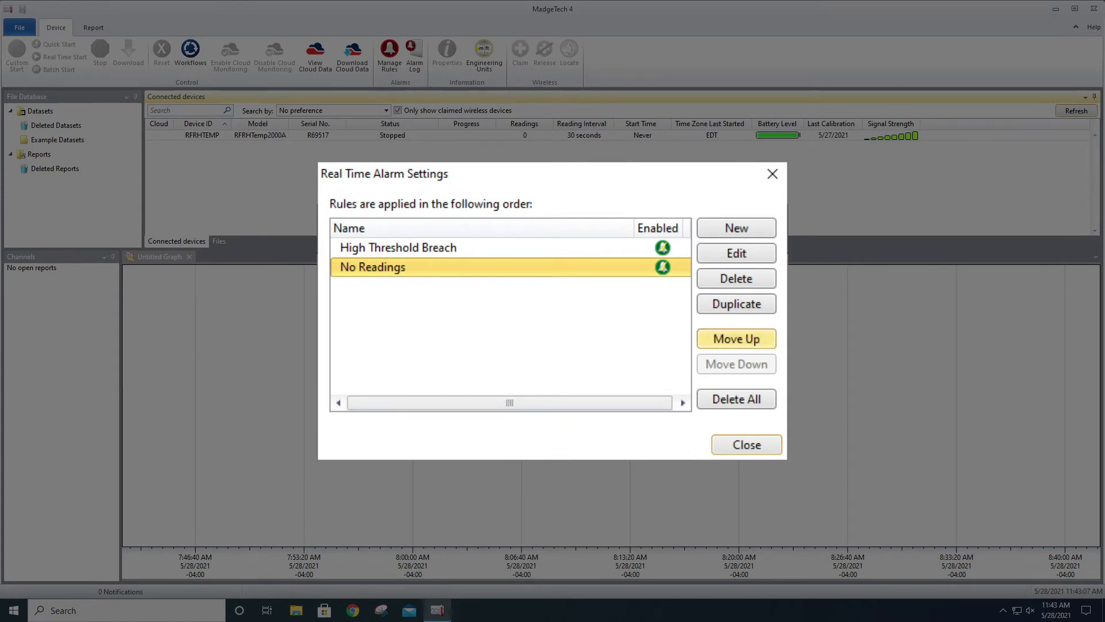
# Move the No Readings rule up and back down in the rule order, and close the alarm settings
pyautogui.click(736, 338)
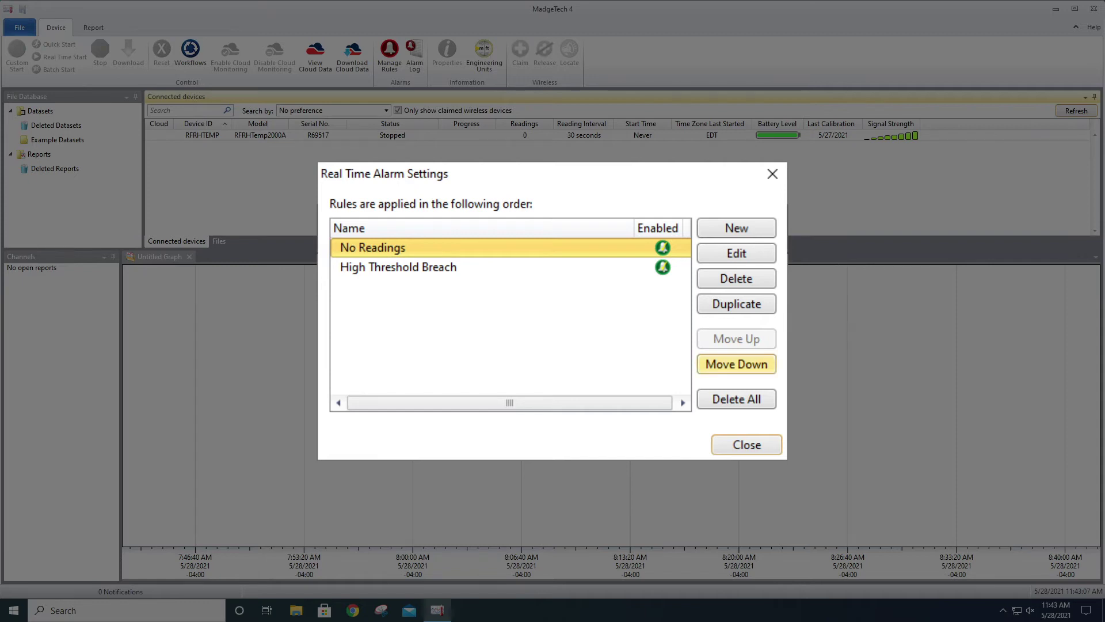
pyautogui.click(736, 364)
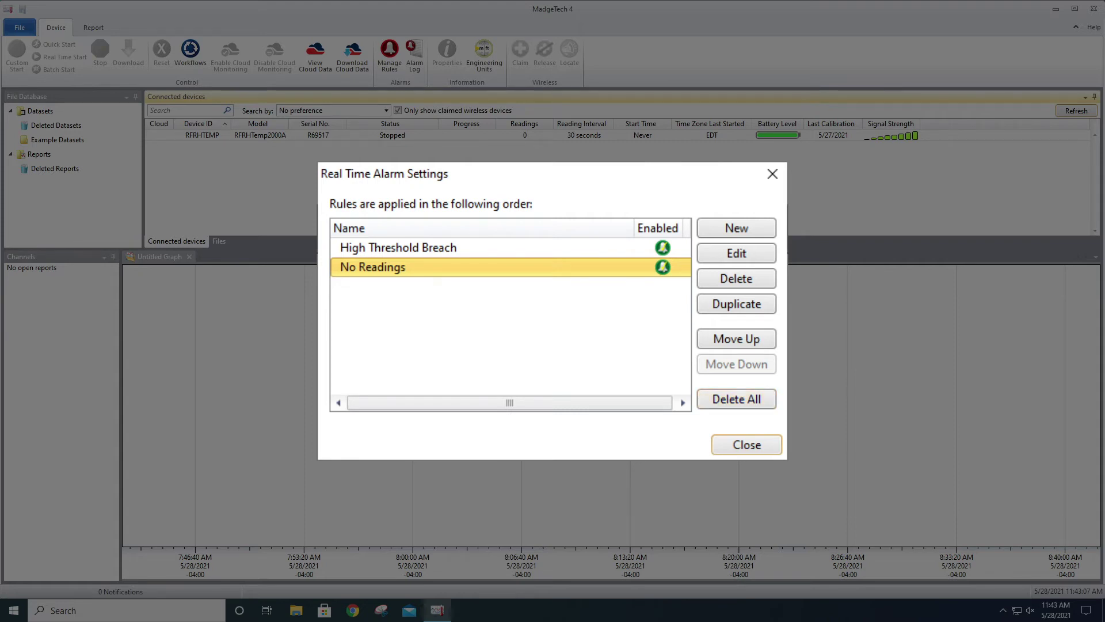
pyautogui.click(747, 444)
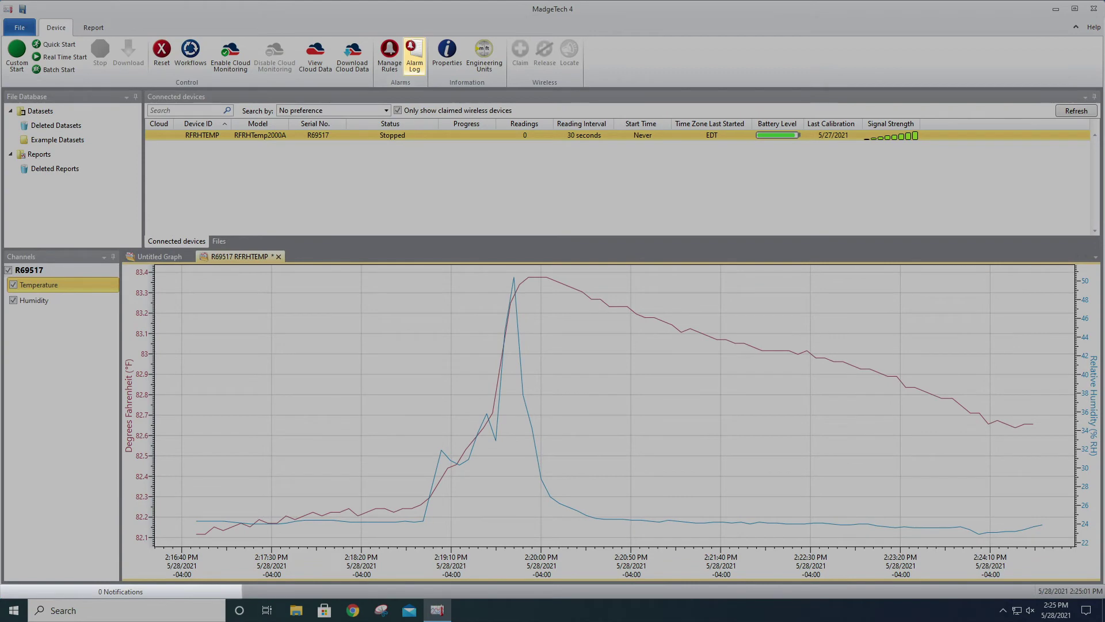
# Open the Alarm Log and examine the alarm conditions of the most recent High Threshold Breach entry
pyautogui.click(415, 56)
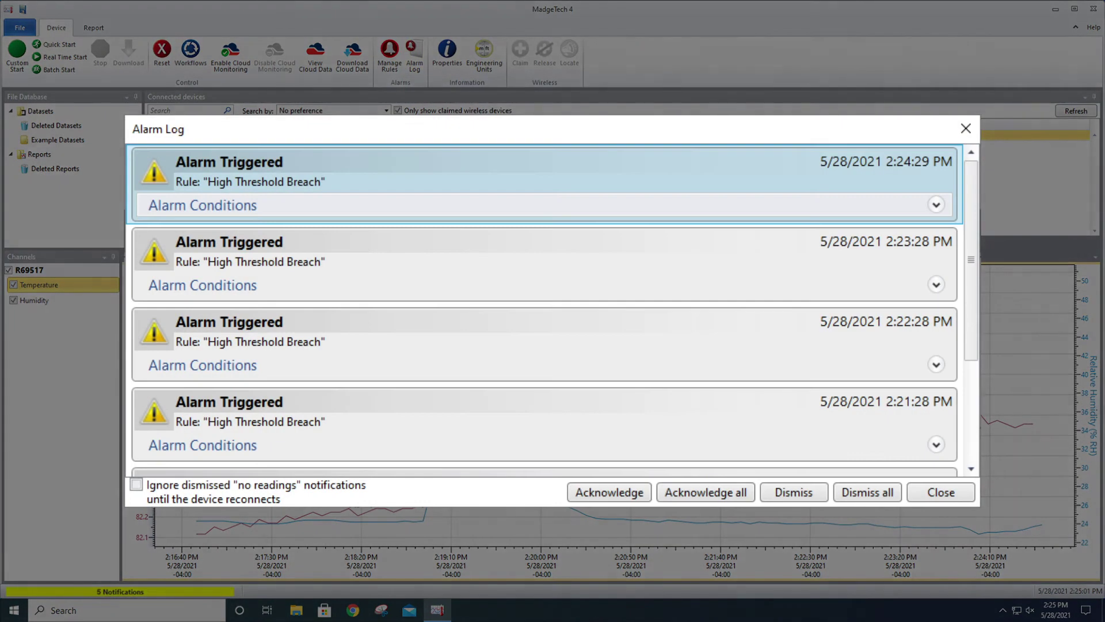
pyautogui.click(936, 205)
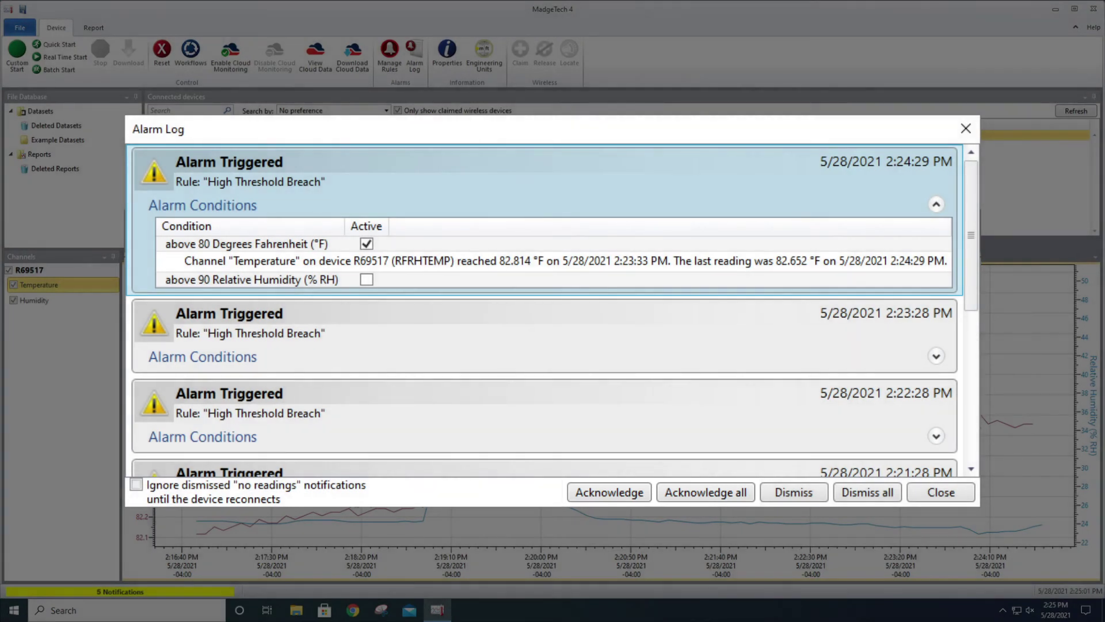
pyautogui.click(936, 205)
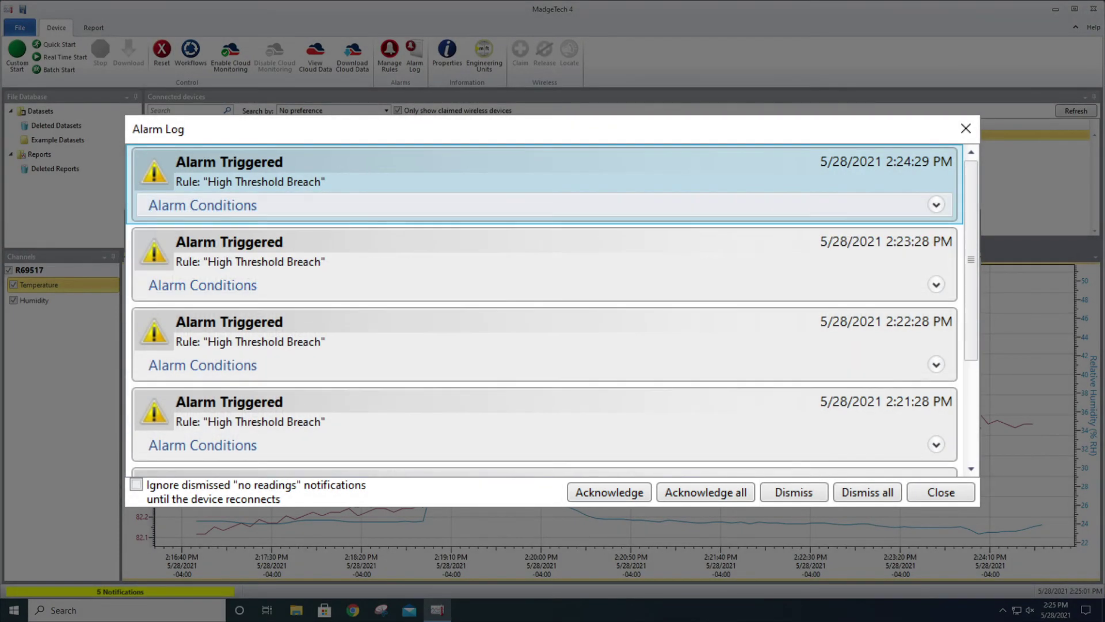
# Acknowledge all alarms with action "Door Opened" and comment "Bay door was opened during shipment, letting heat in.", and close the log
pyautogui.hotkey('ctrl', 'a')
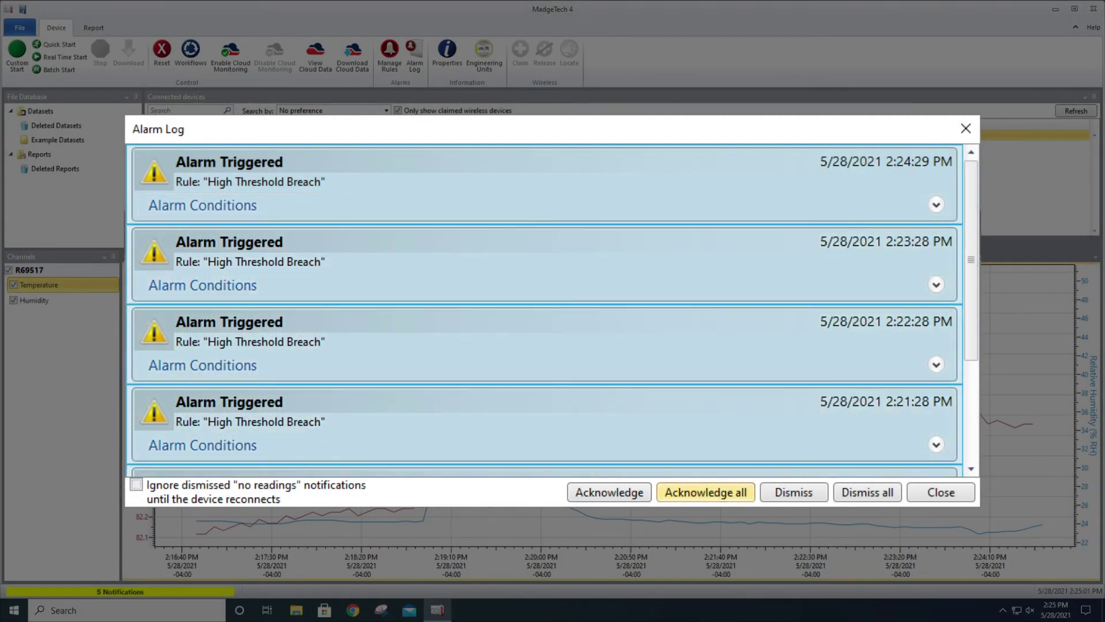
pyautogui.press('space')
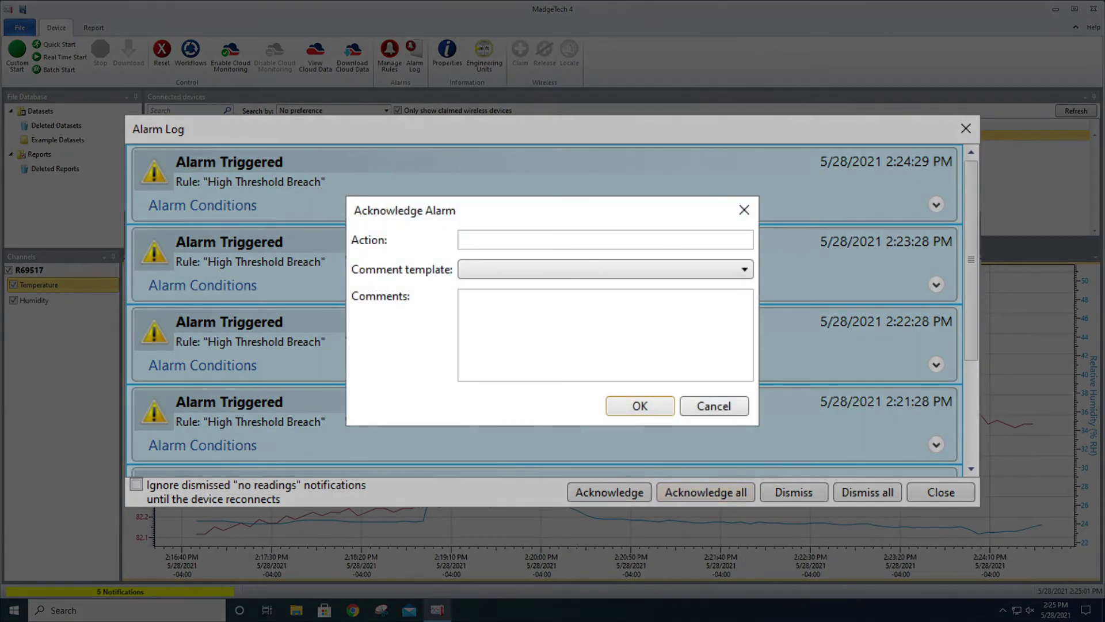
pyautogui.write('Door Opened')
pyautogui.click(465, 301)
pyautogui.write('Bay door was opened during shipment, letting h')
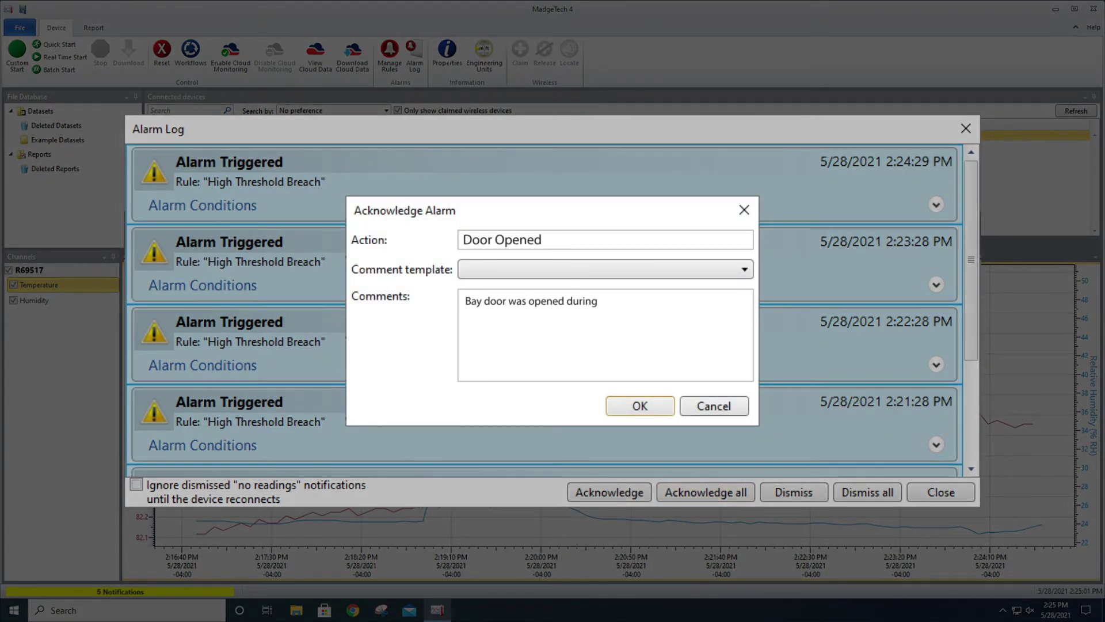
pyautogui.write('eat in.')
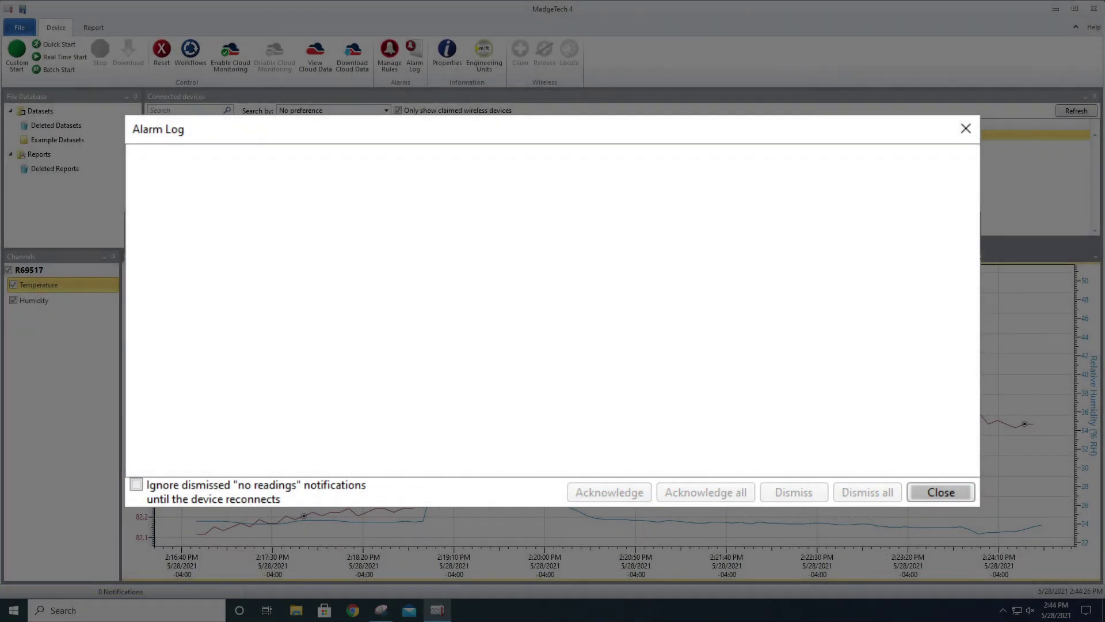
pyautogui.press('Return')
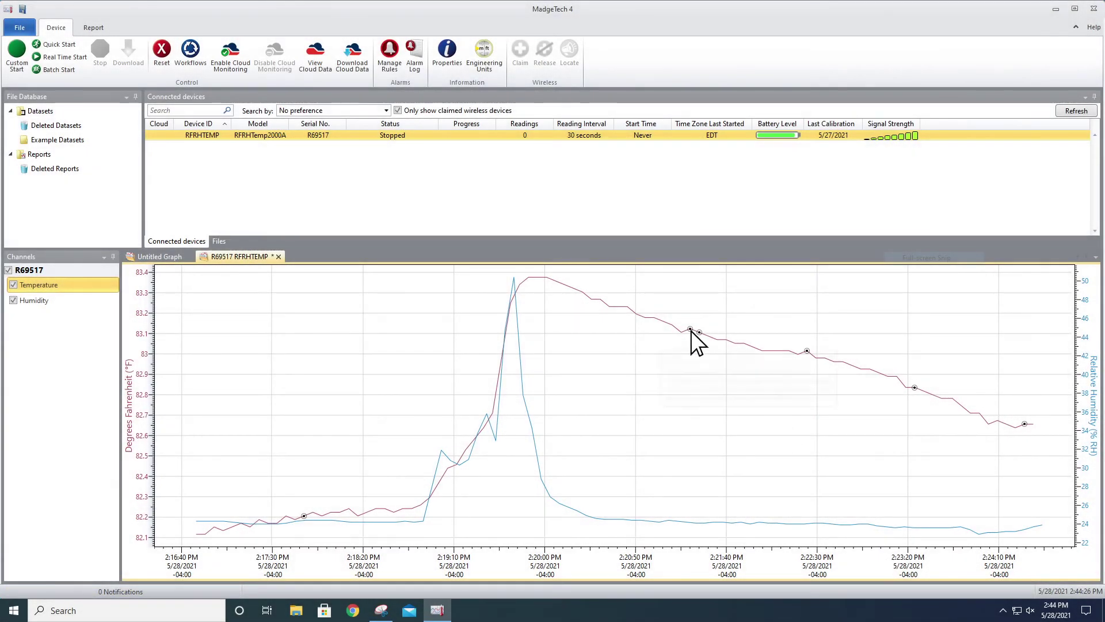
# Create a pre-defined alarm comment template named "Door Opened" with comment "Bay Door opened for shipment letting heat in." and save the options
pyautogui.moveTo(691, 329)
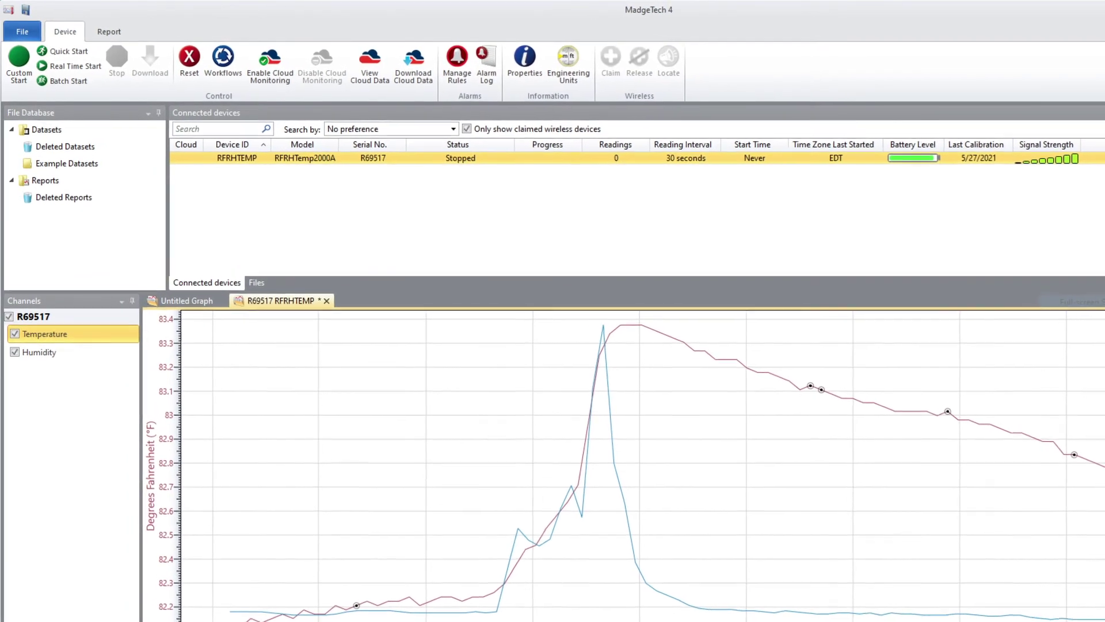
pyautogui.hotkey('alt', 'f')
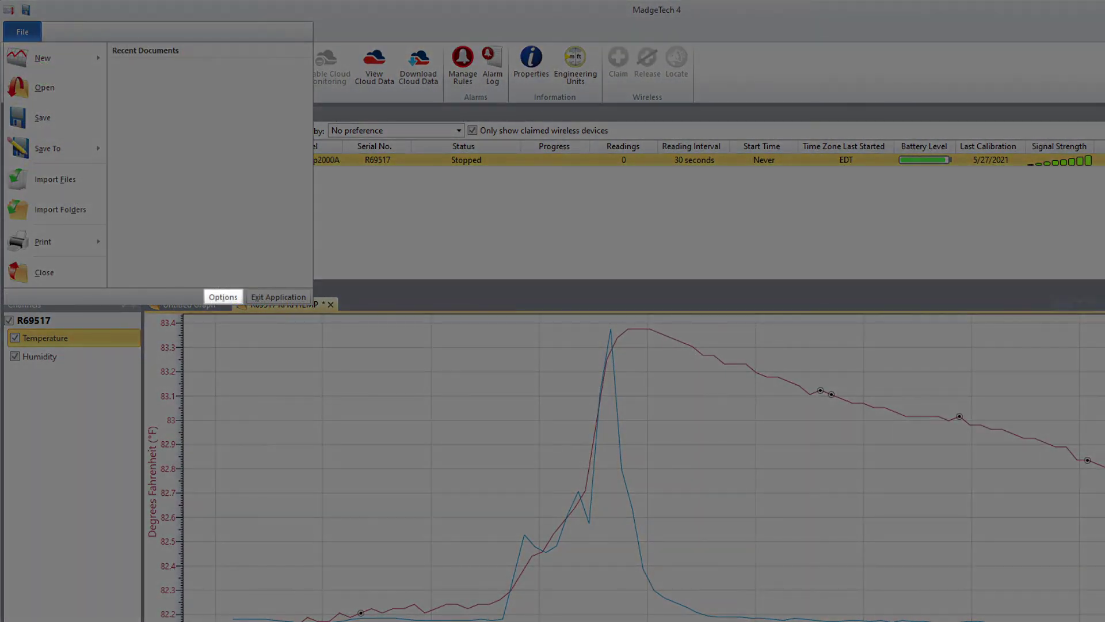
pyautogui.press('i')
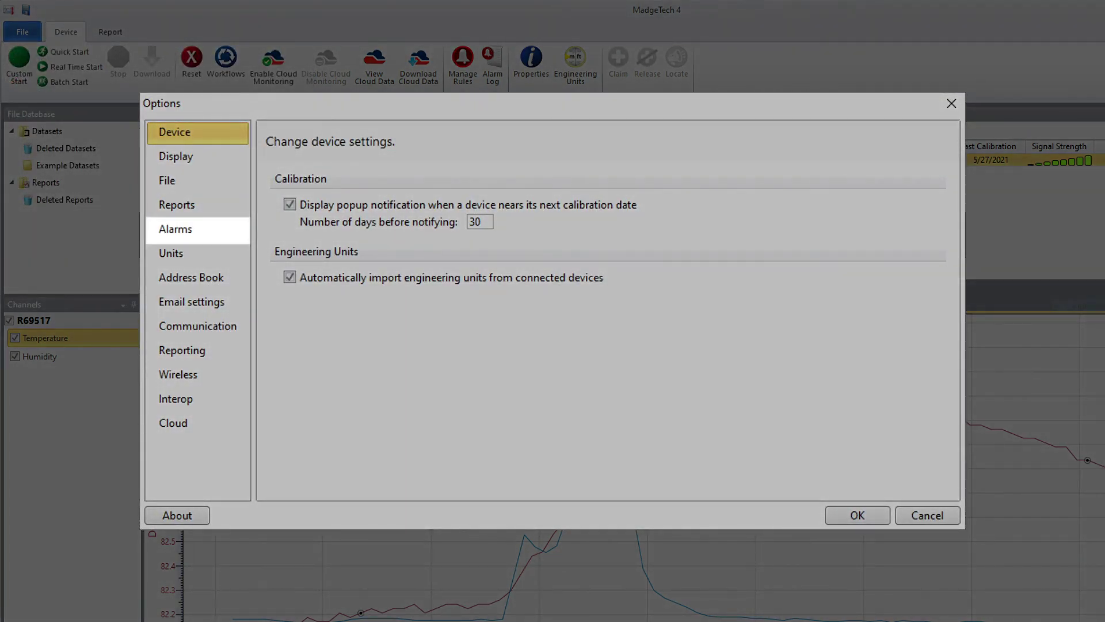
pyautogui.click(197, 230)
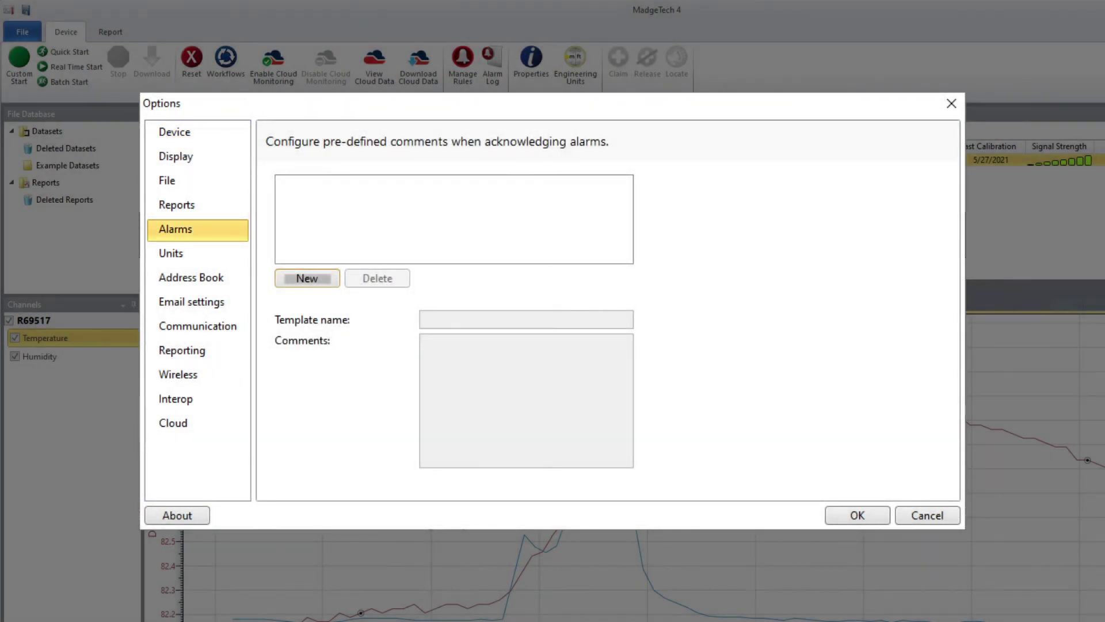
pyautogui.click(307, 278)
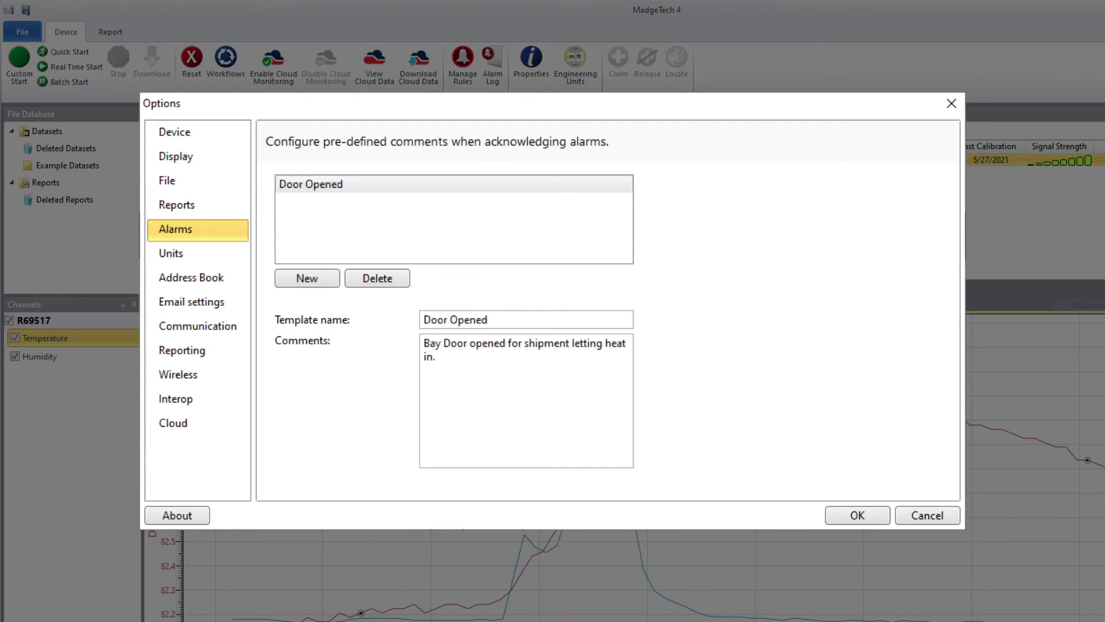
pyautogui.click(857, 515)
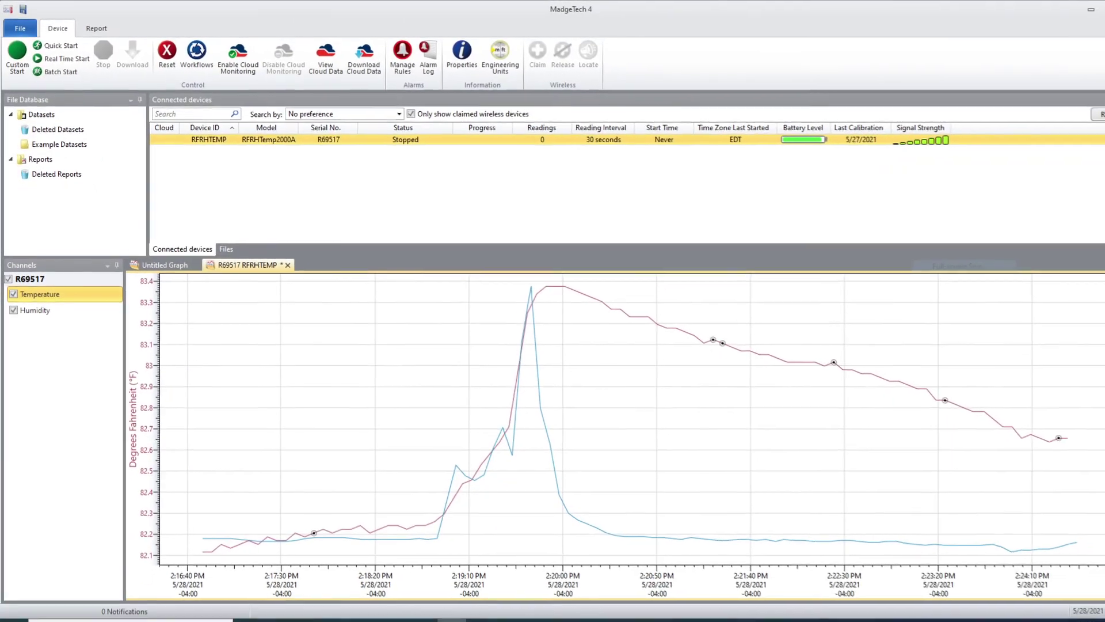
# Start acknowledging the High Threshold Breach alarm in the Alarm Log and fill its comment from the Door Opened template
pyautogui.click(414, 57)
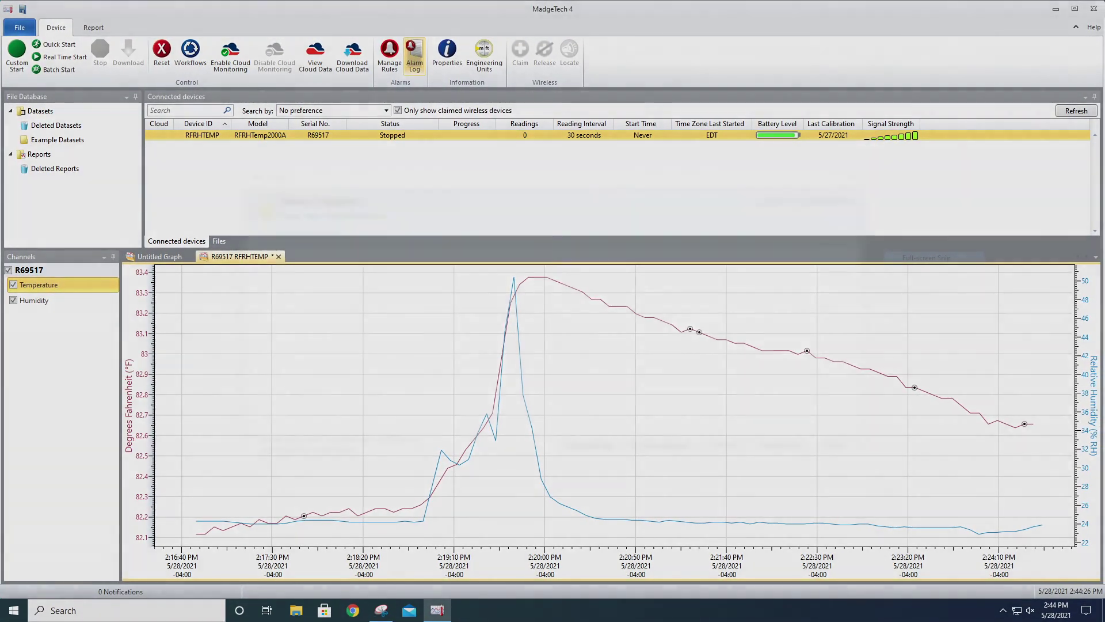
pyautogui.click(595, 467)
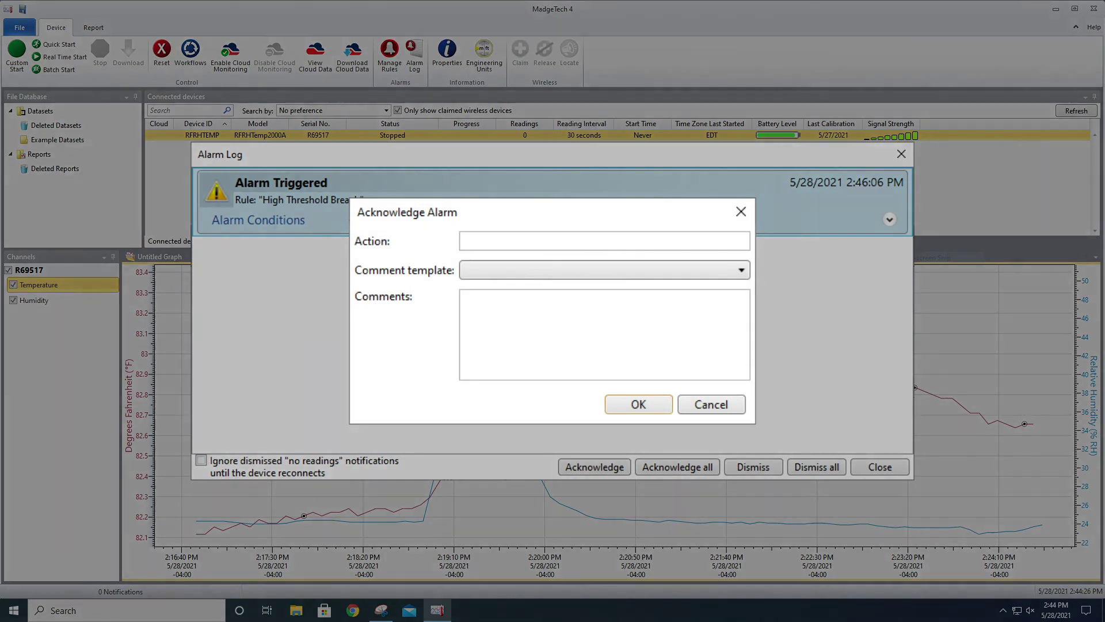
pyautogui.click(604, 269)
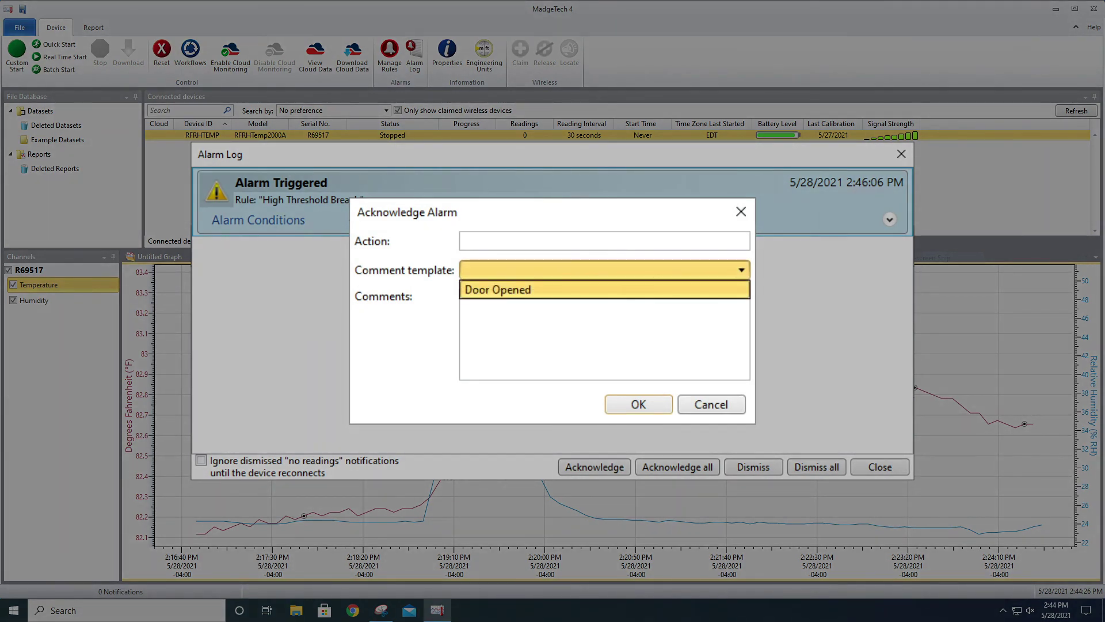
pyautogui.click(604, 290)
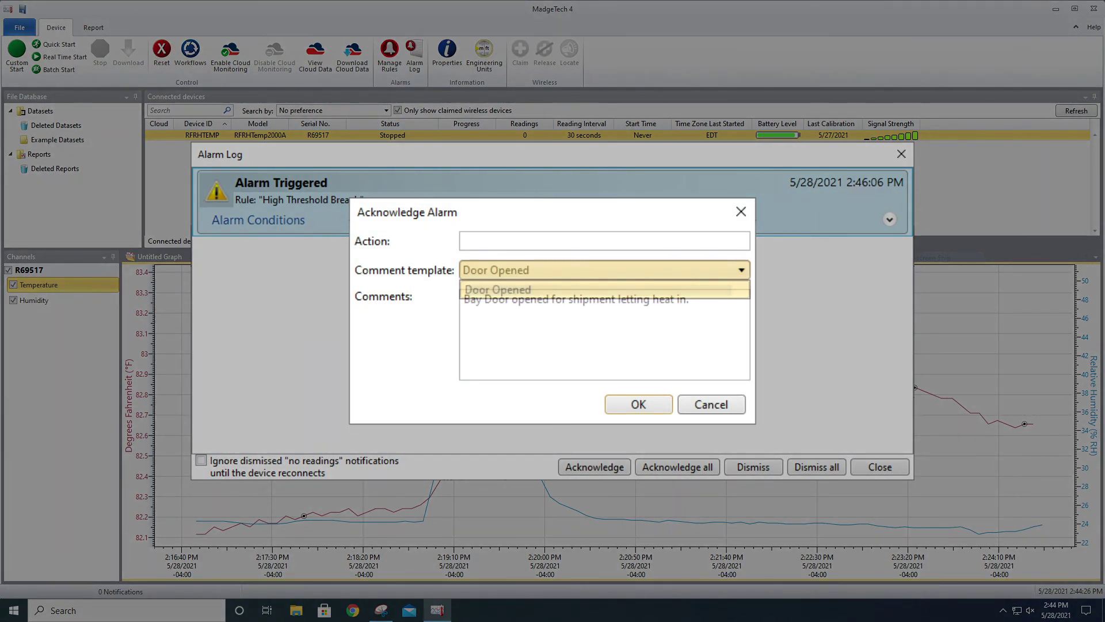